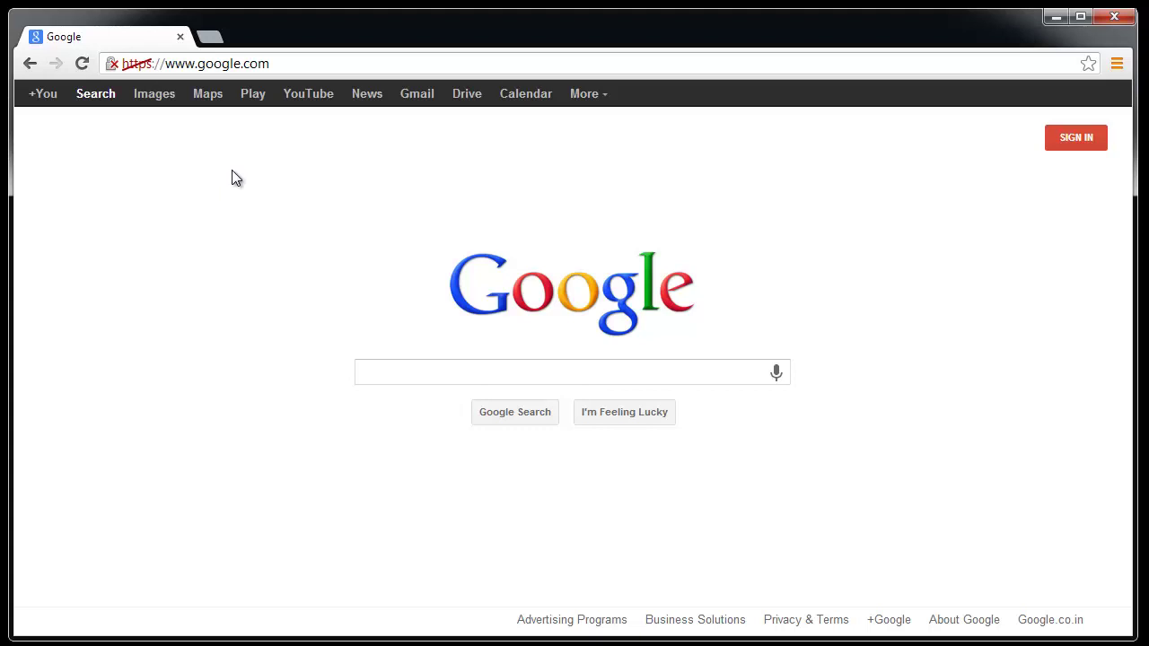
click(286, 65)
text(pst)
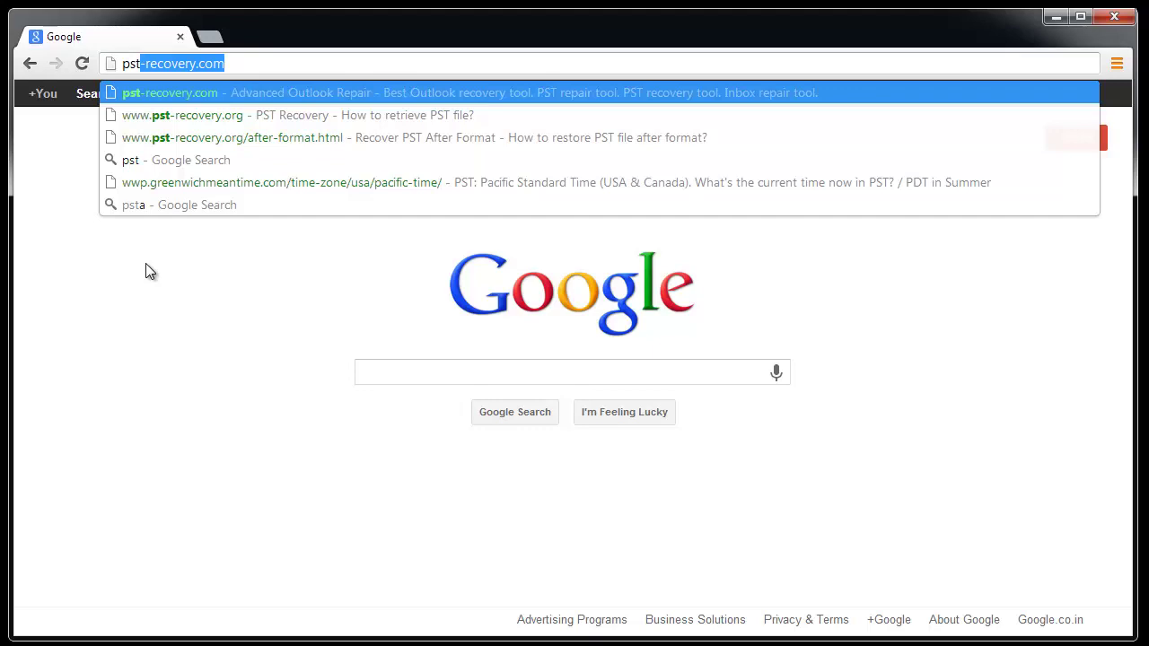
key(Down)
key(Return)
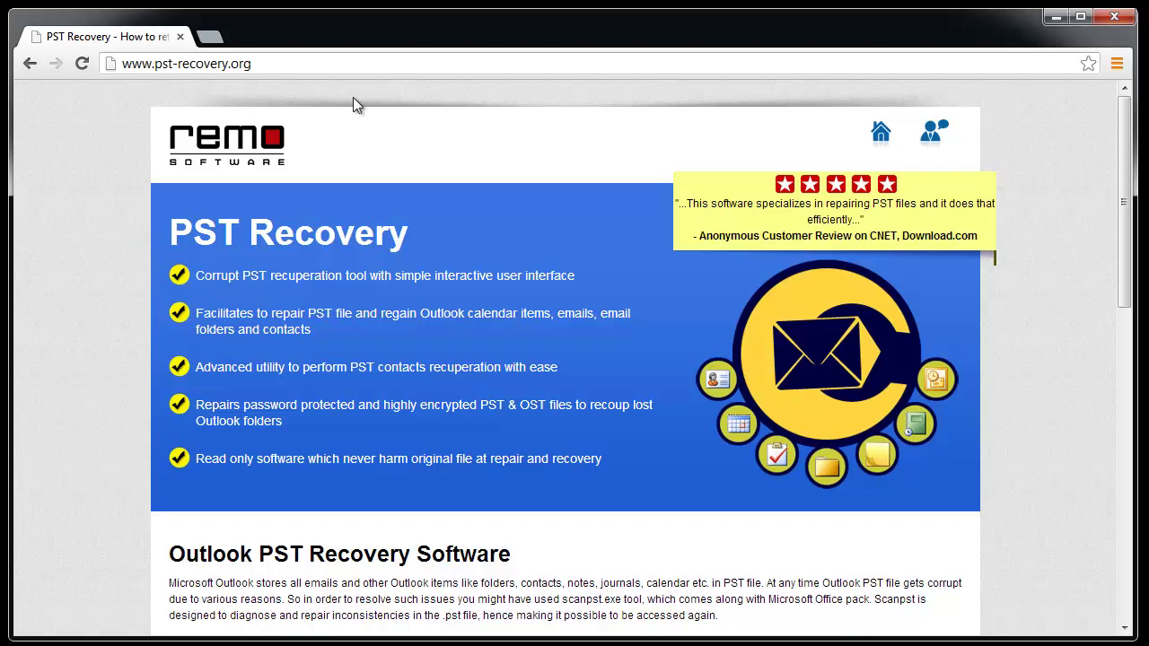
Go to the site's /after-format.html page and download the PST recovery installer.
click(402, 68)
key(End)
key(ctrl+shift+Left)
key(Right)
text(/af)
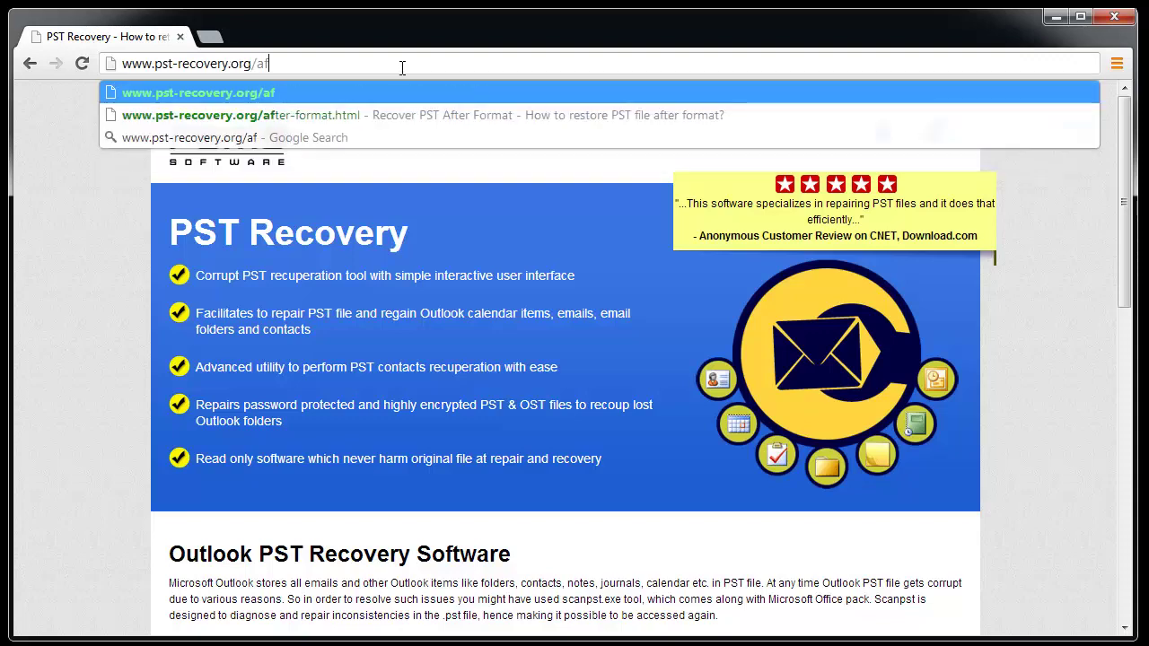
key(Down)
key(Return)
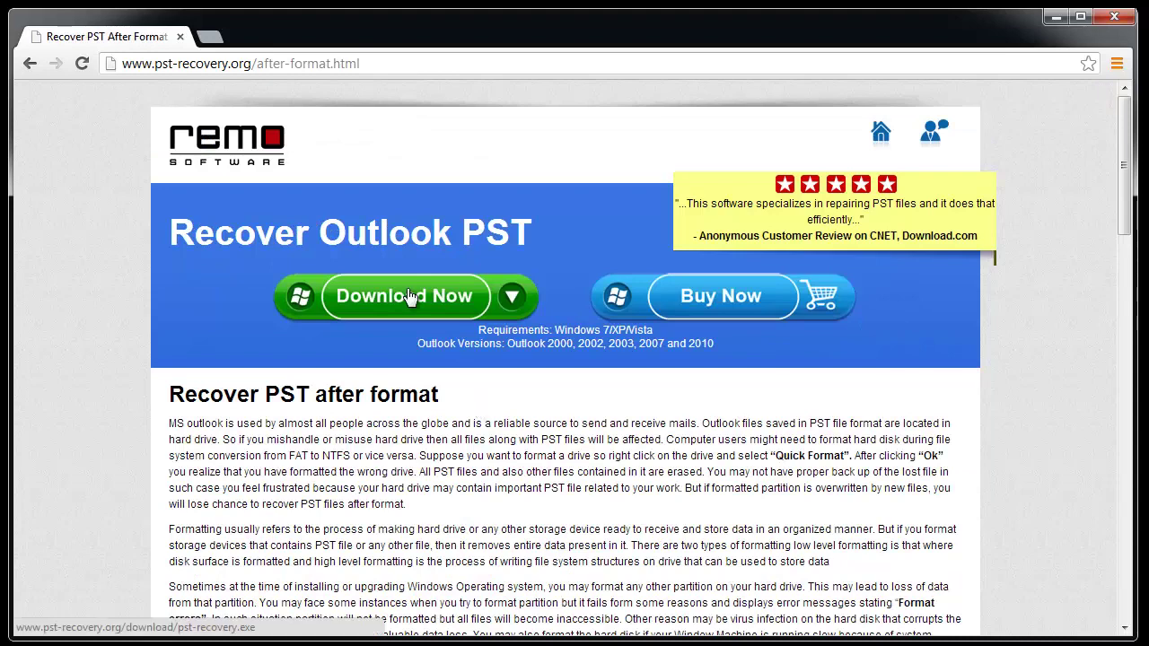
click(409, 297)
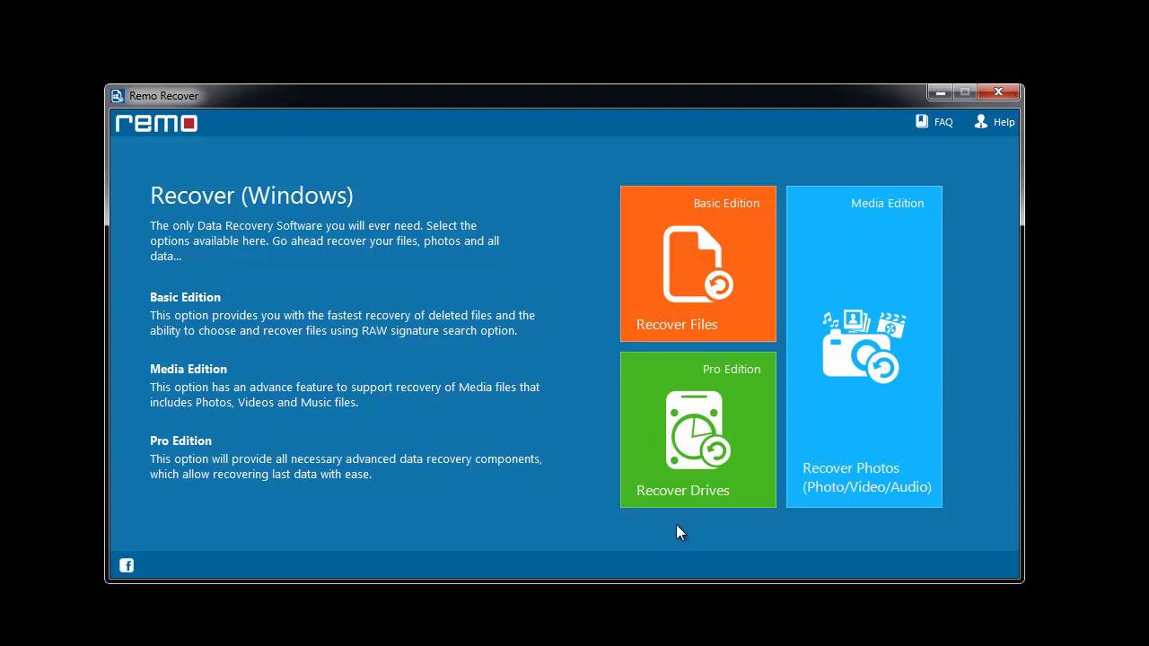
Run Formatted / Reformatted Recovery on Local Disk C:, then continue with lost drive Disk - C:, NTFS - 1.
click(681, 452)
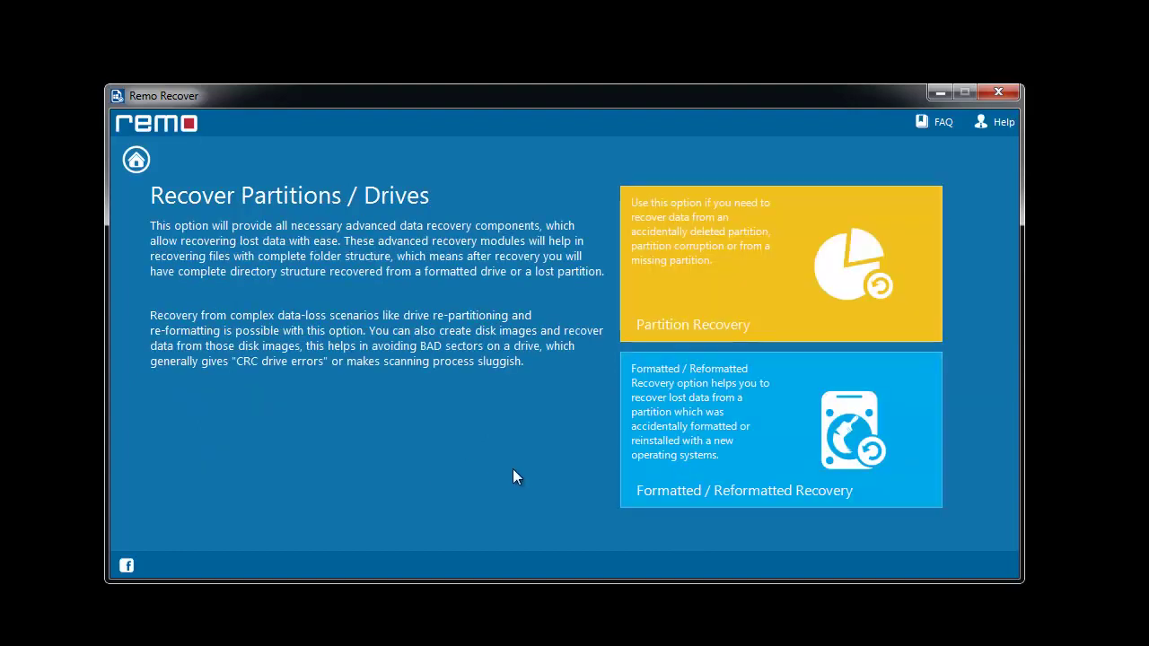
click(733, 440)
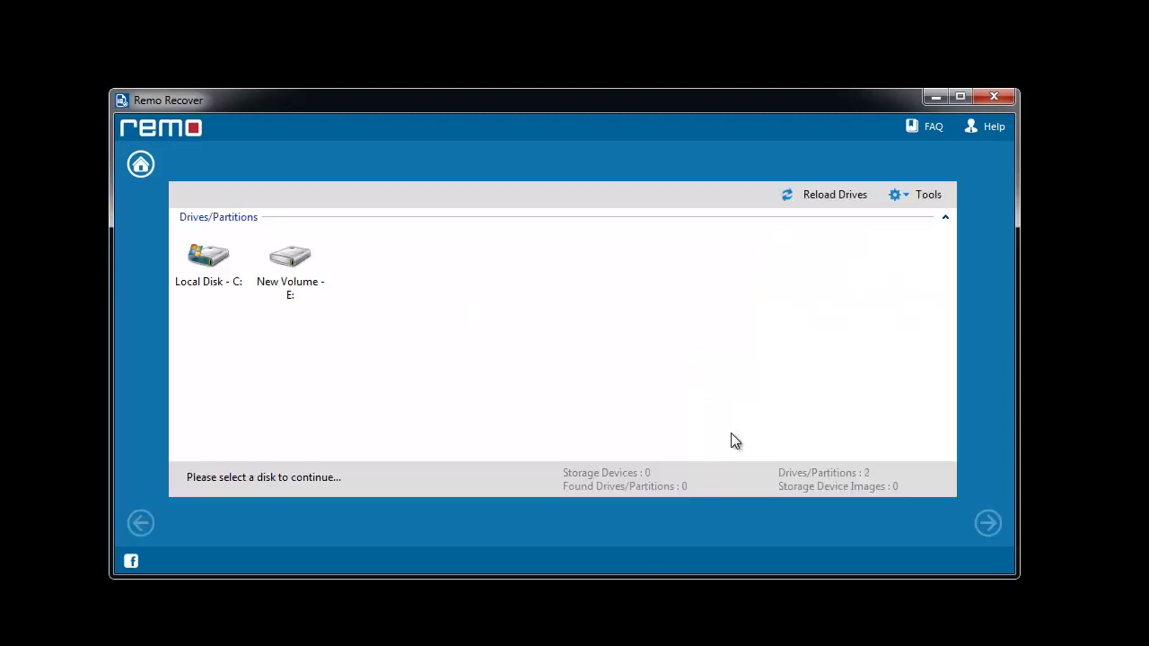
click(206, 282)
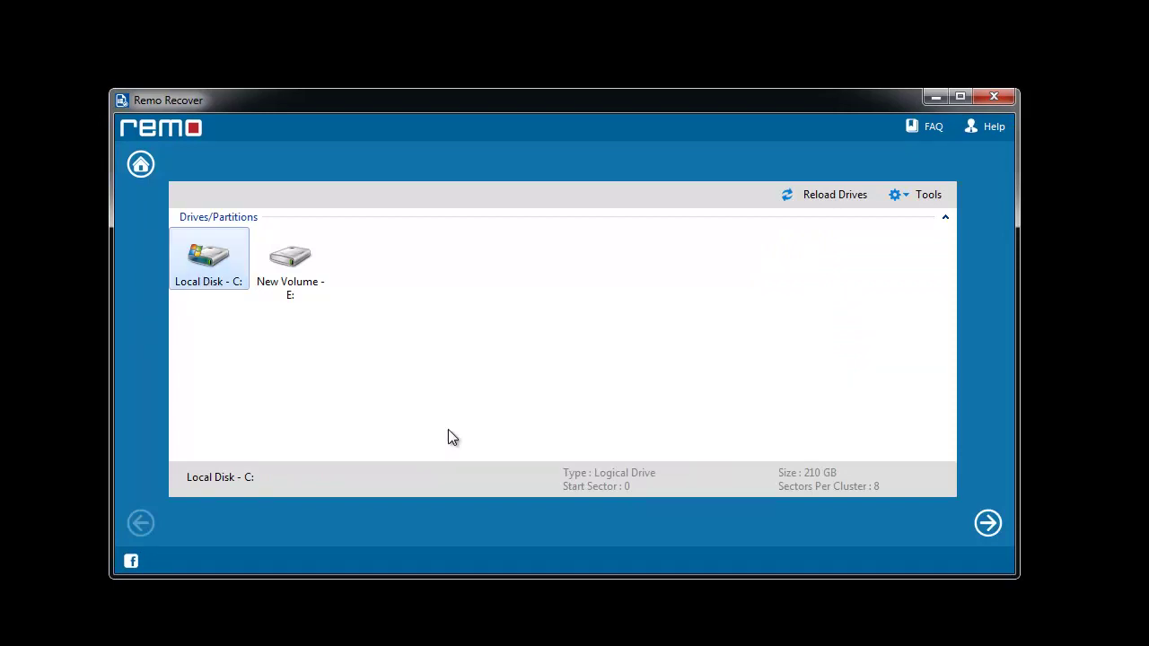
click(988, 523)
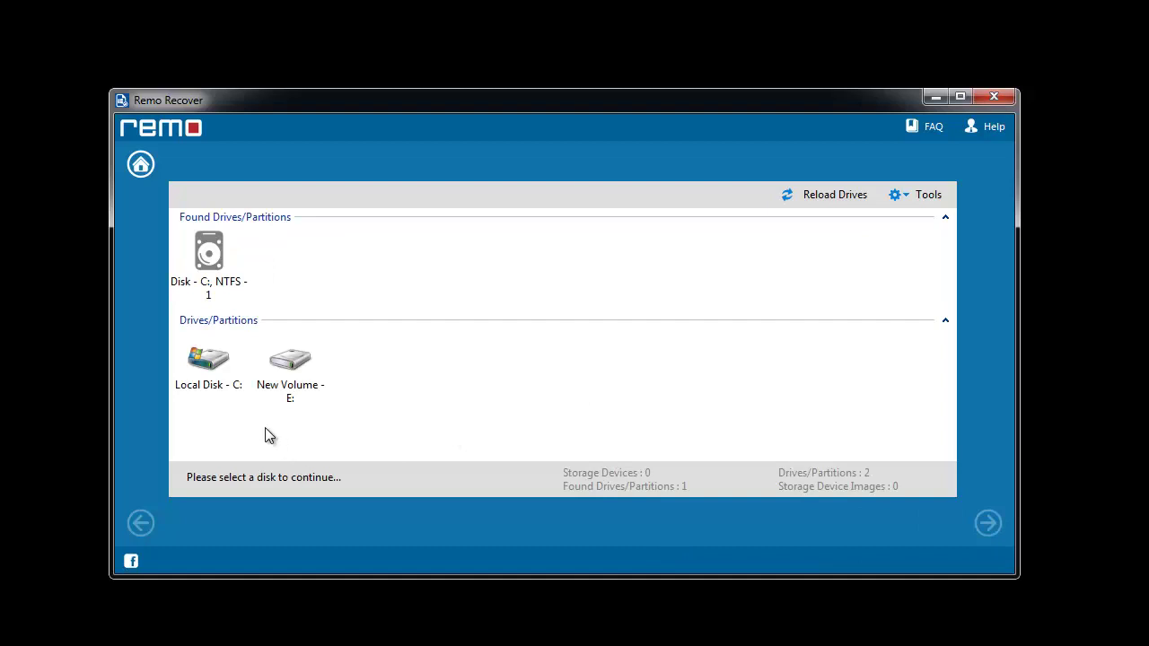
click(210, 259)
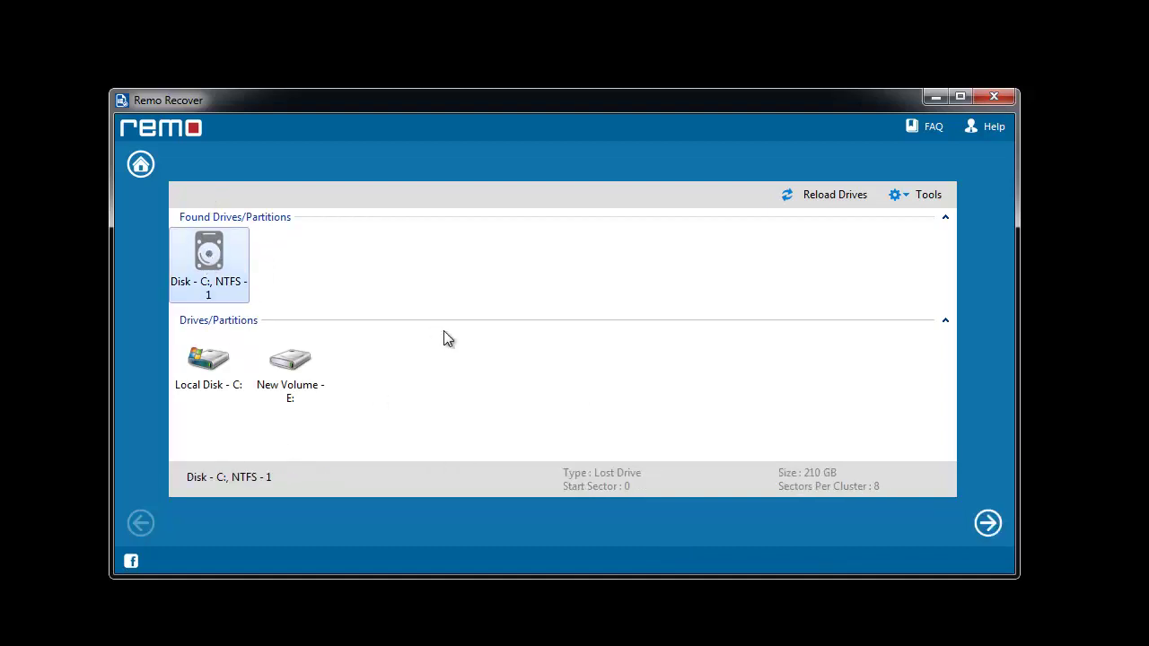
click(987, 525)
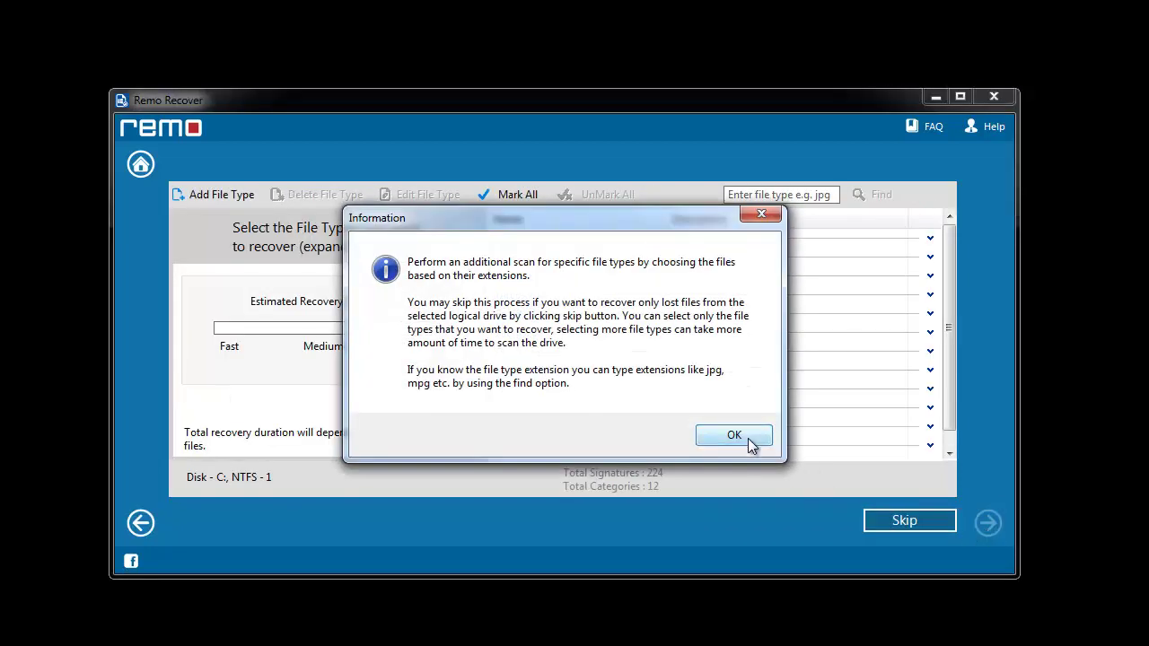
Tick only .pst under Email file types and start the scan.
click(750, 441)
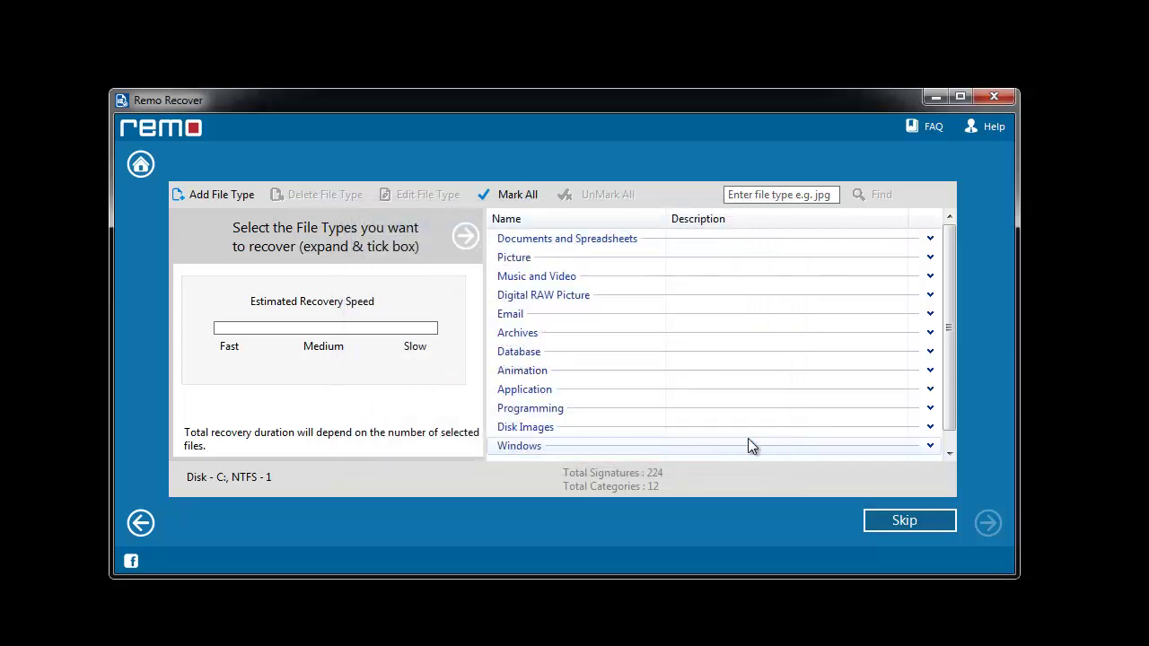
click(930, 314)
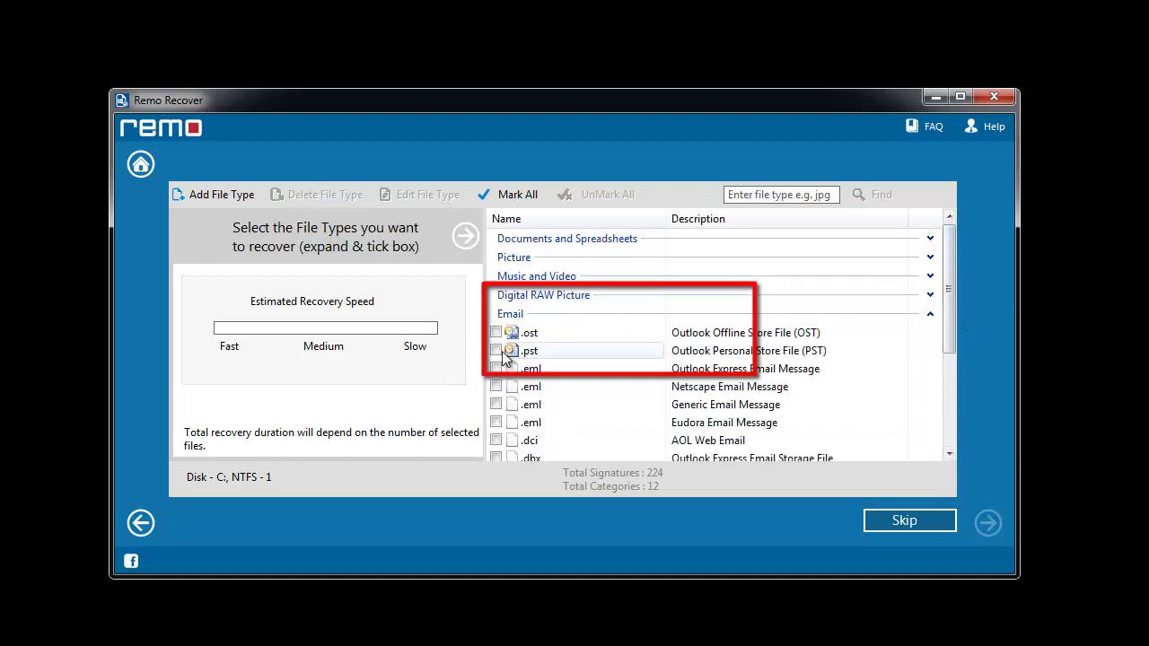
click(497, 352)
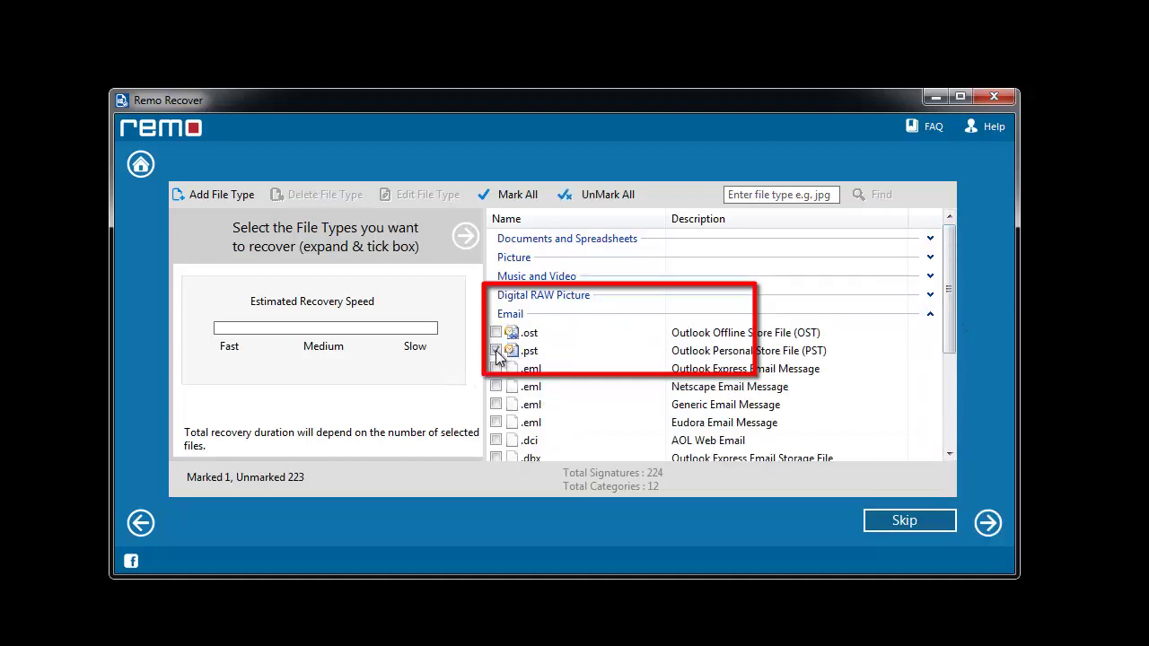
click(989, 521)
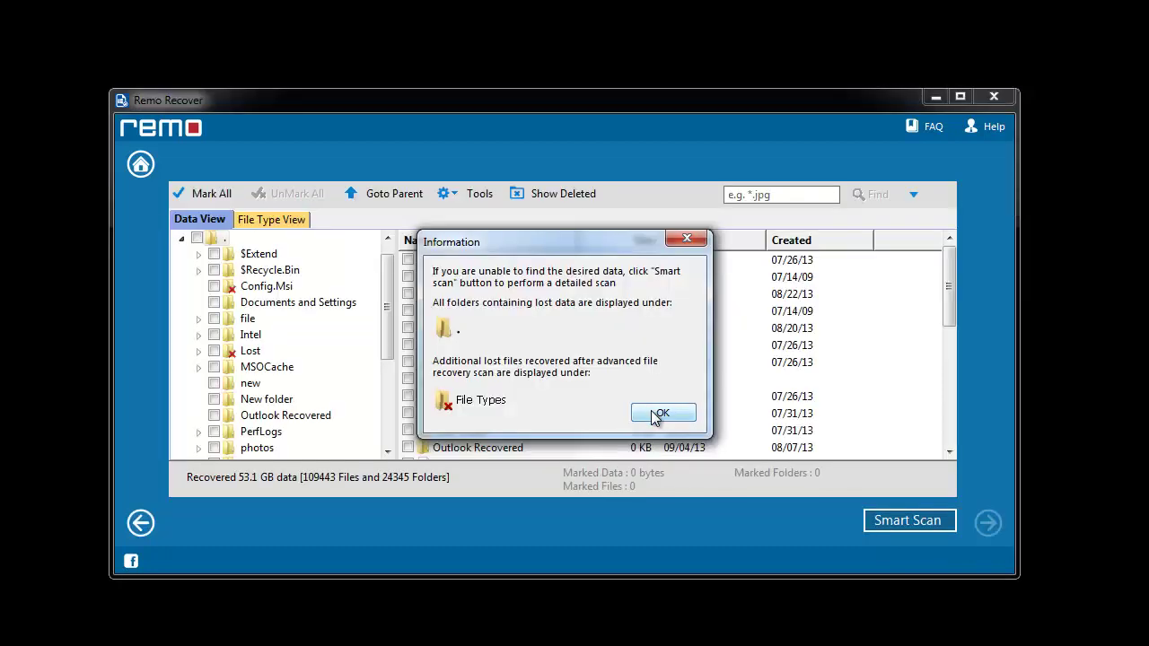
Search the scan results for *.pst and browse the 42 matching items.
click(656, 414)
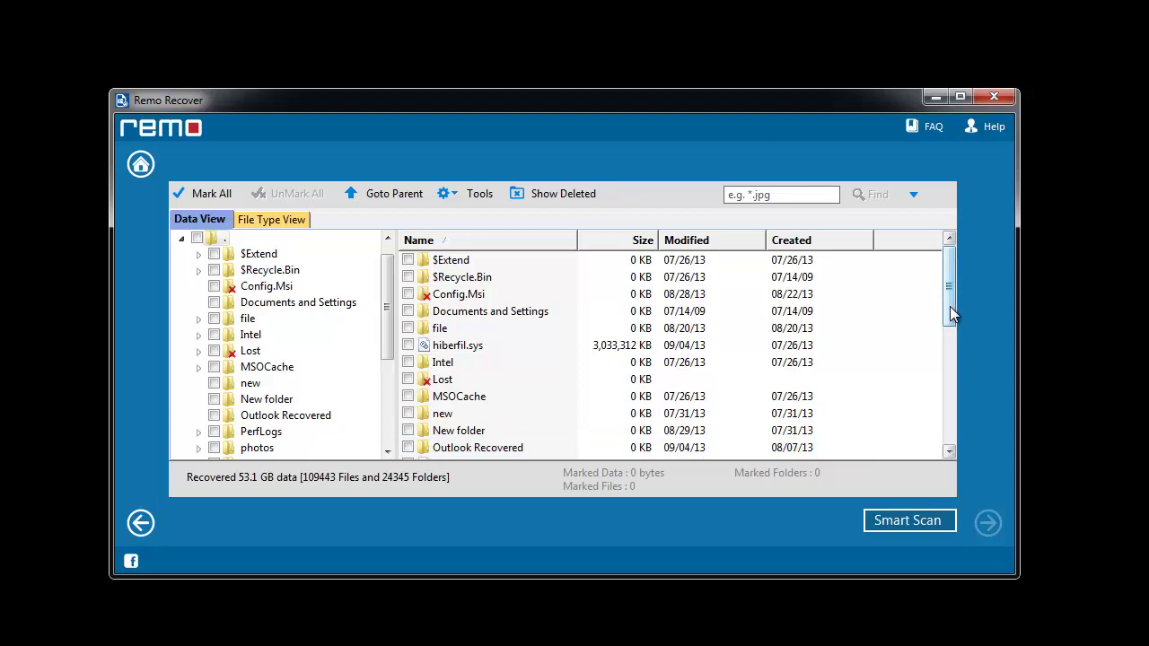
drag(952, 310, 951, 424)
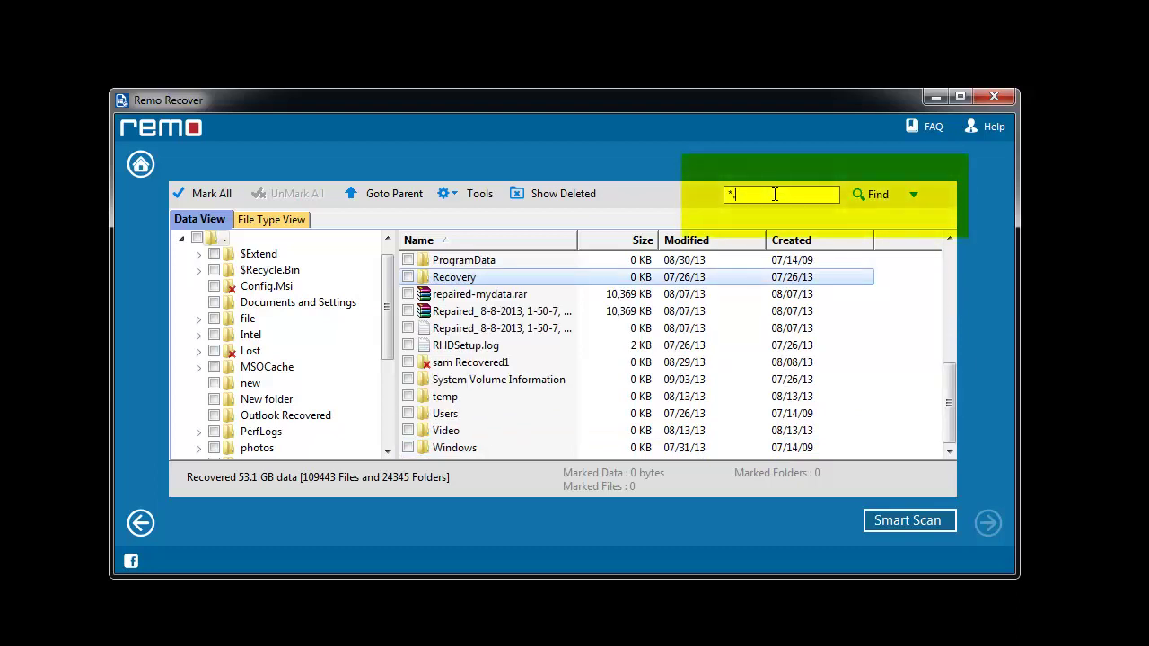
text(*.pst)
click(876, 195)
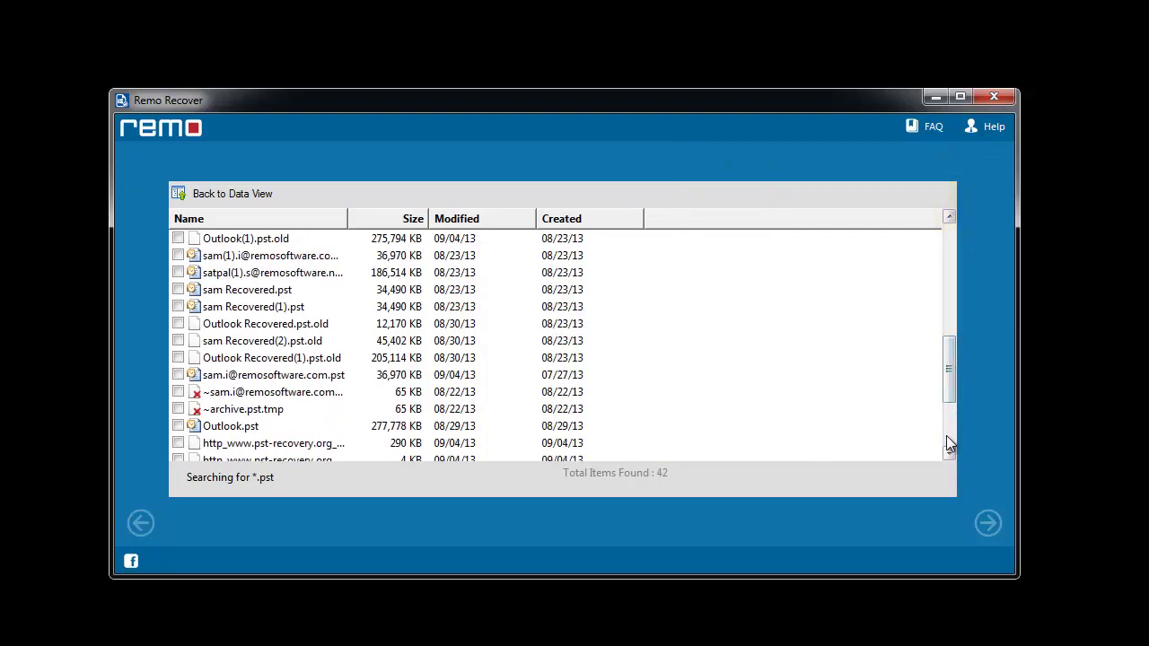
drag(950, 384, 950, 438)
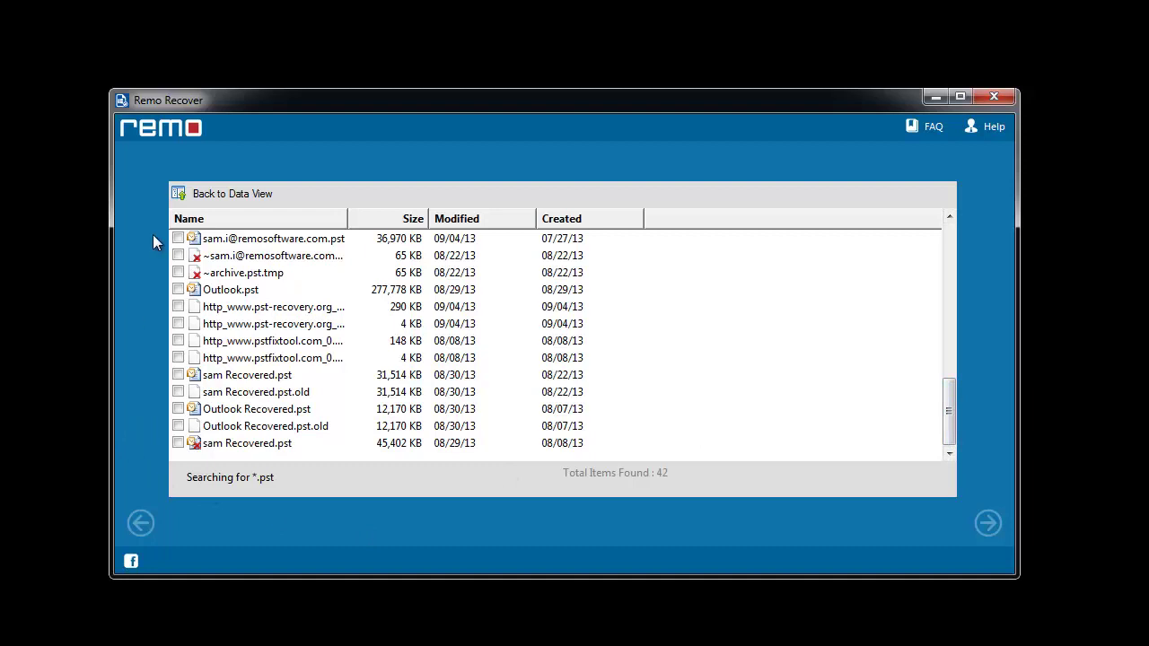
Mark the first .pst file for recovery and save the recovery session as an .rrs4 file.
click(177, 238)
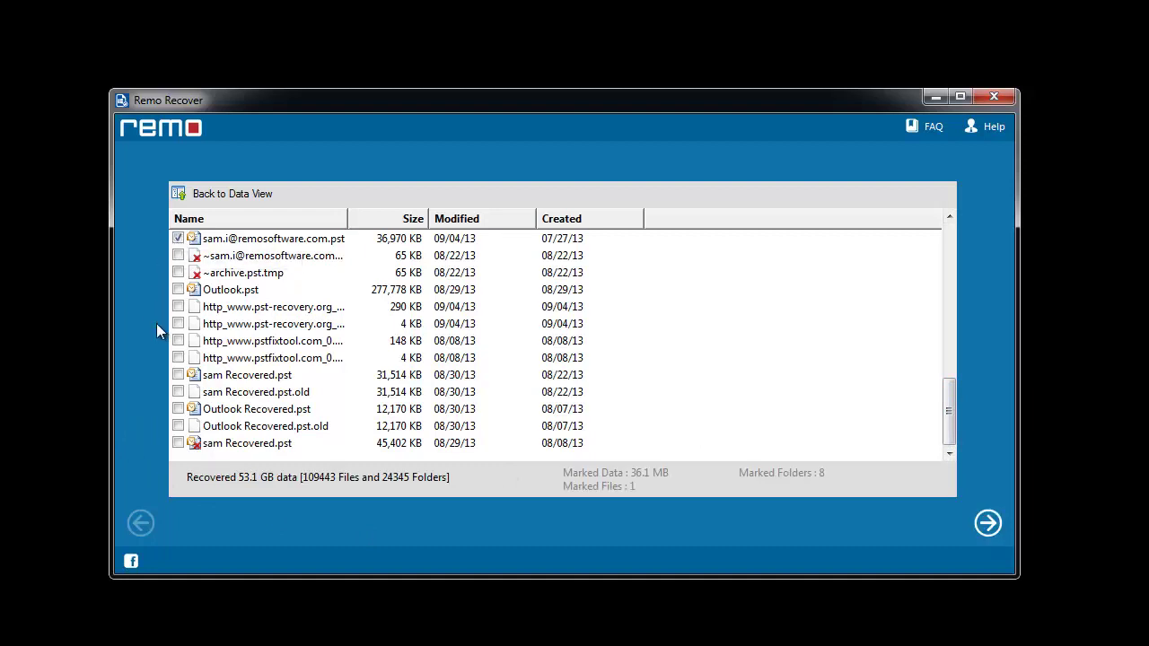
click(988, 525)
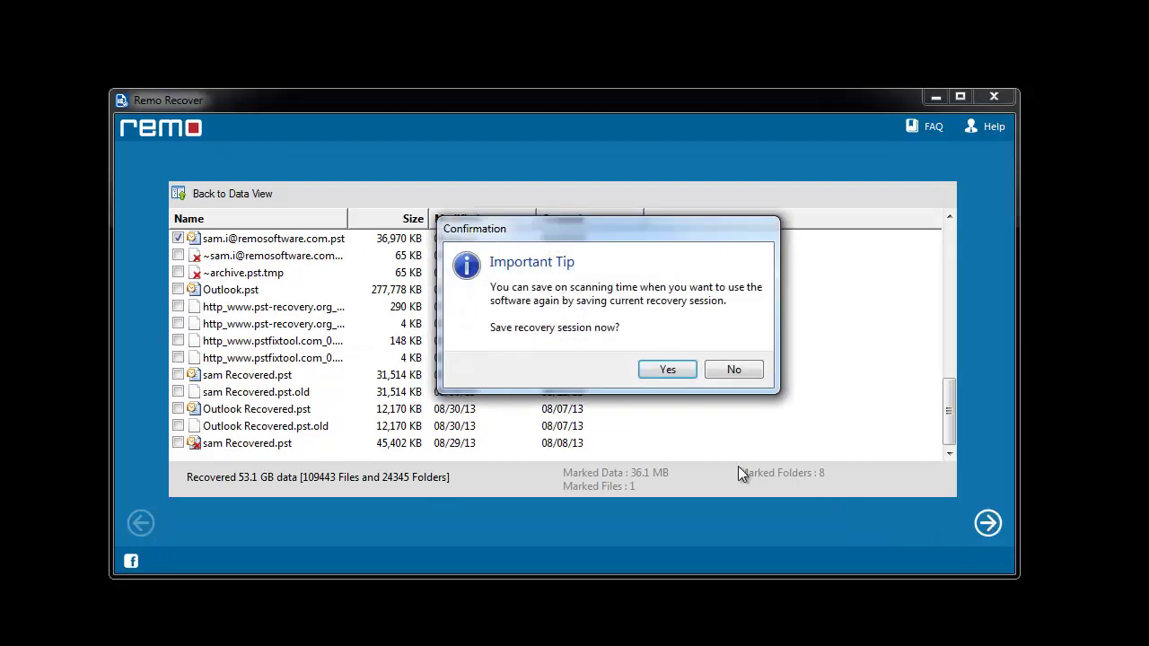
click(668, 371)
click(703, 506)
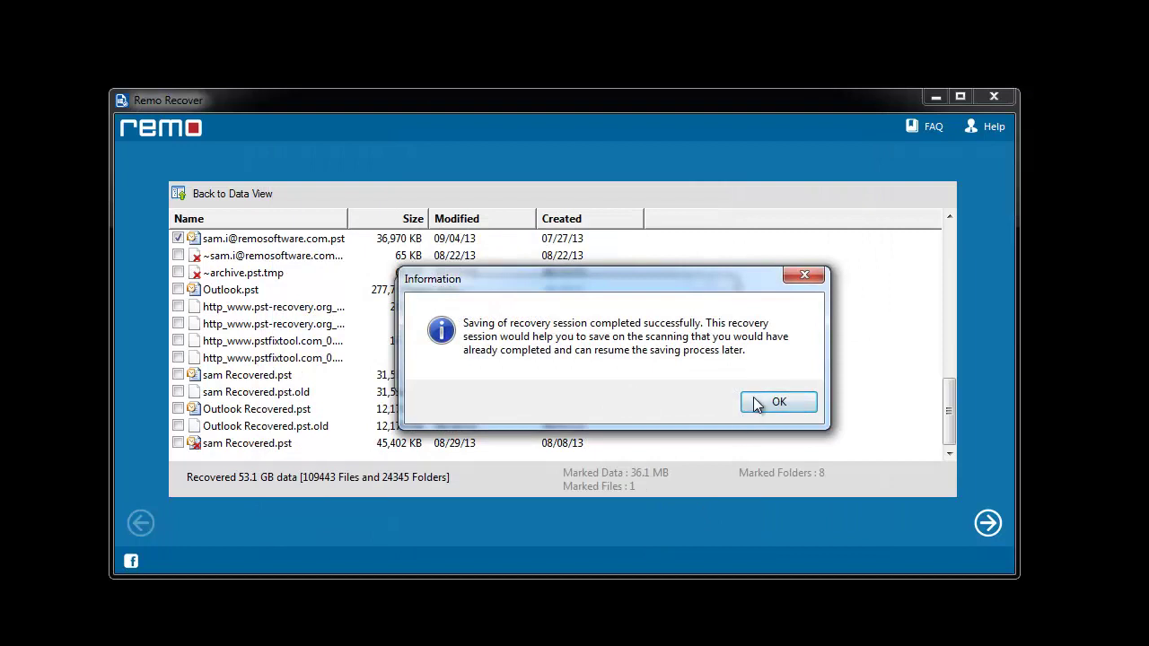
click(755, 402)
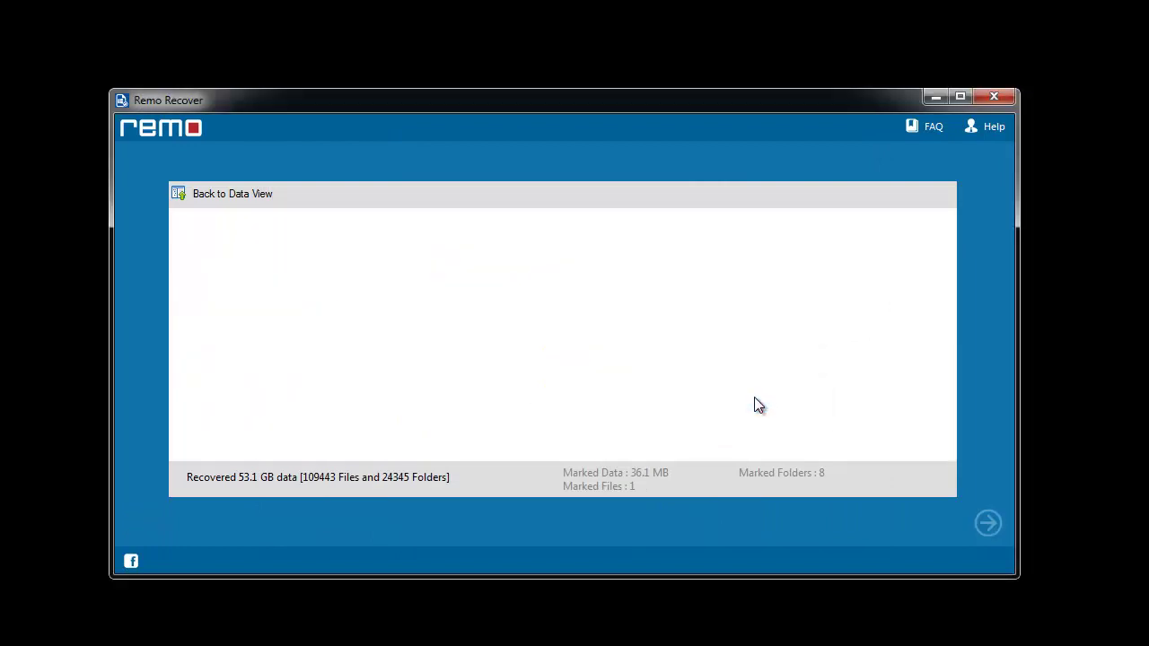
Set the output folder to New Volume (E:) and start saving the recovered PST.
click(465, 257)
click(450, 332)
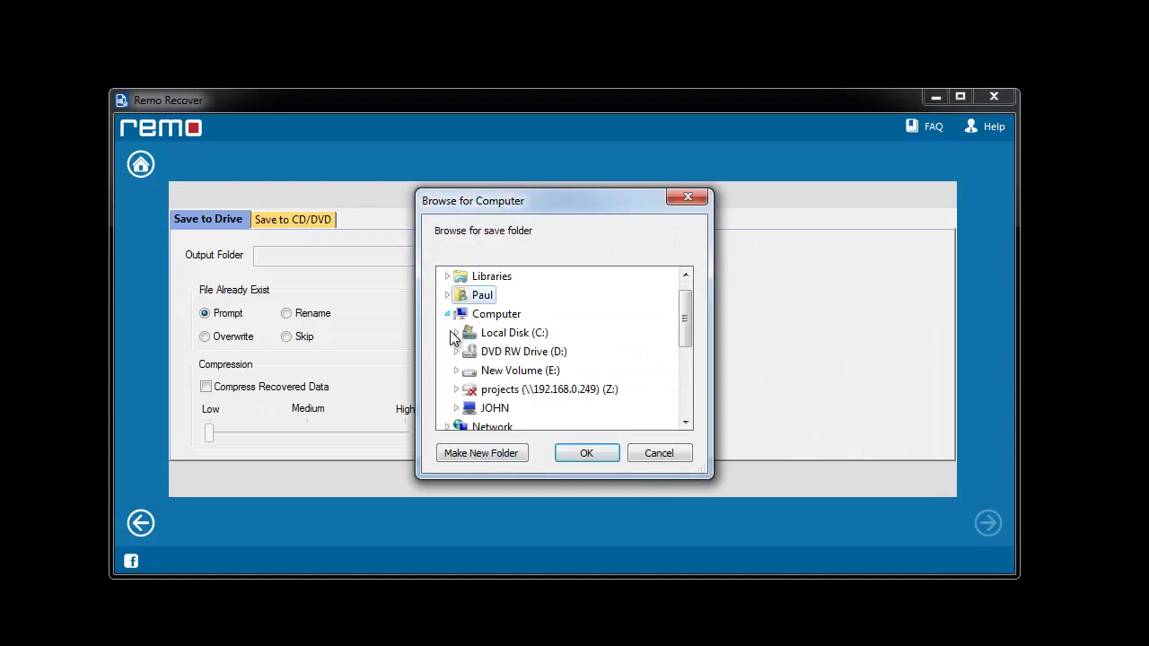
click(519, 371)
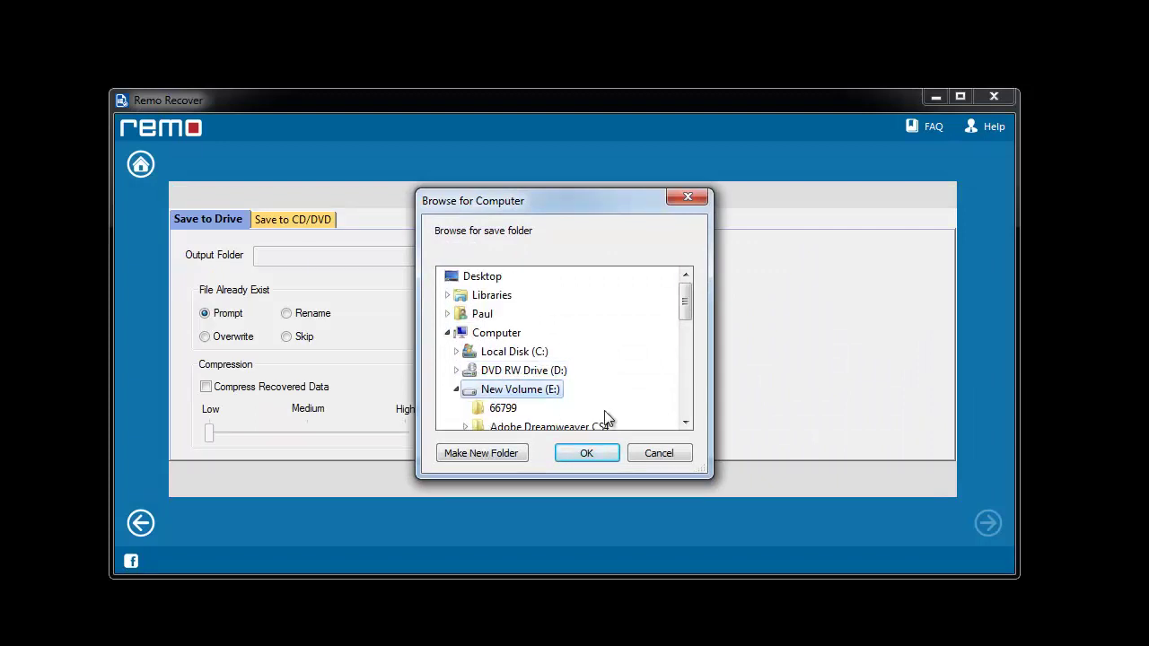
drag(692, 289, 692, 306)
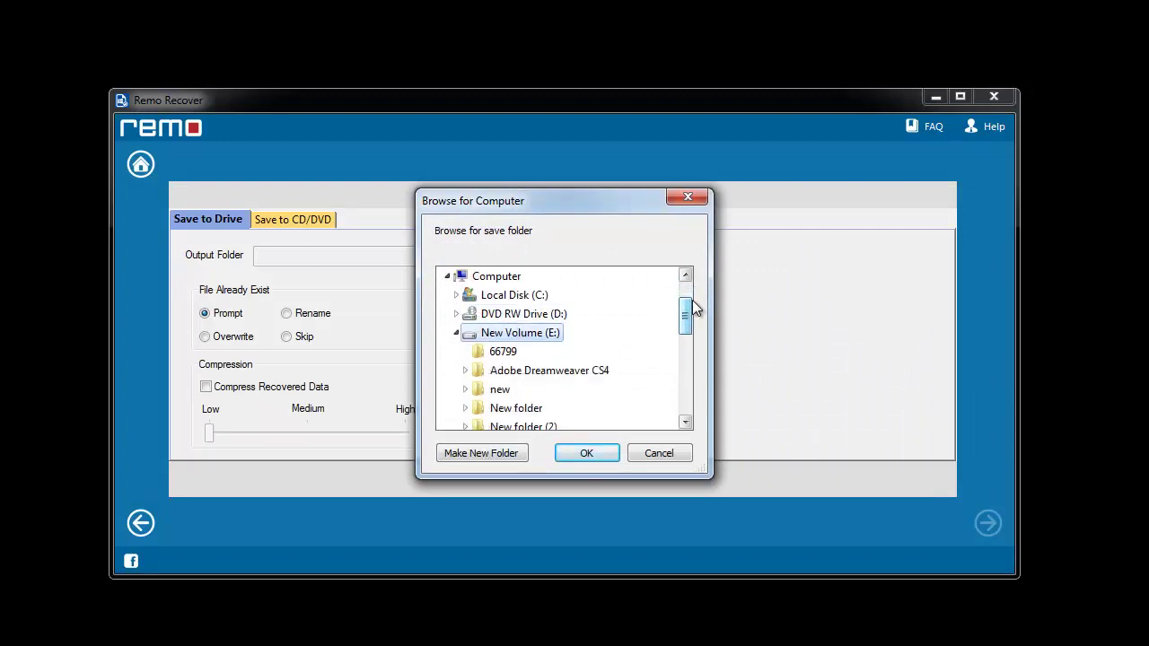
click(585, 456)
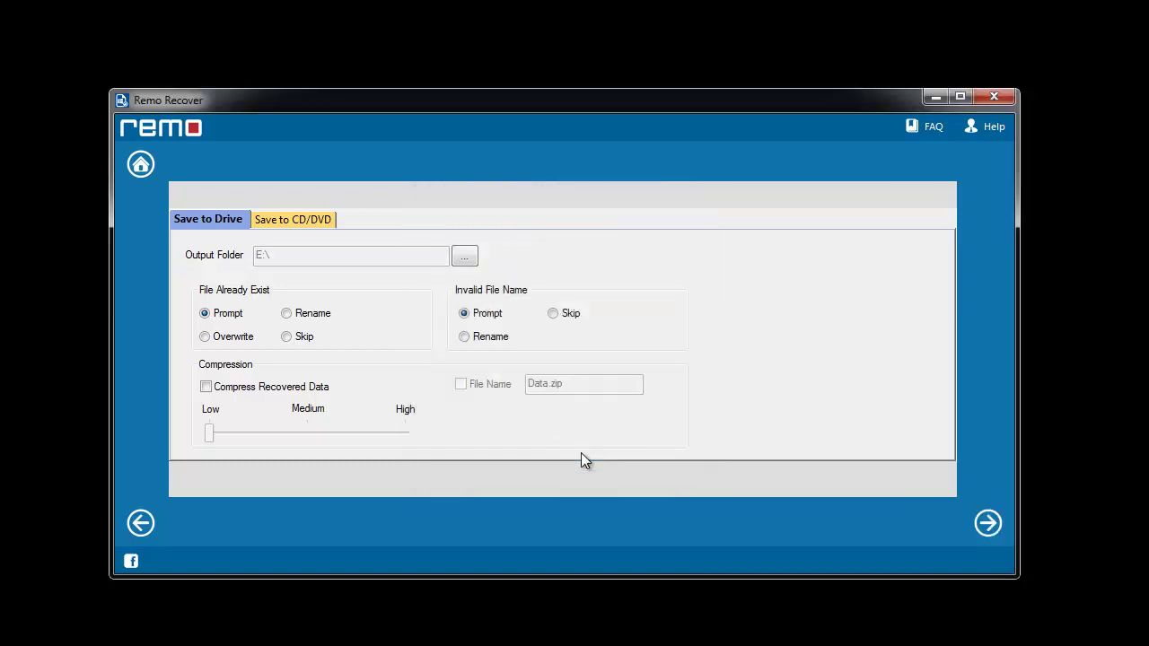
click(987, 521)
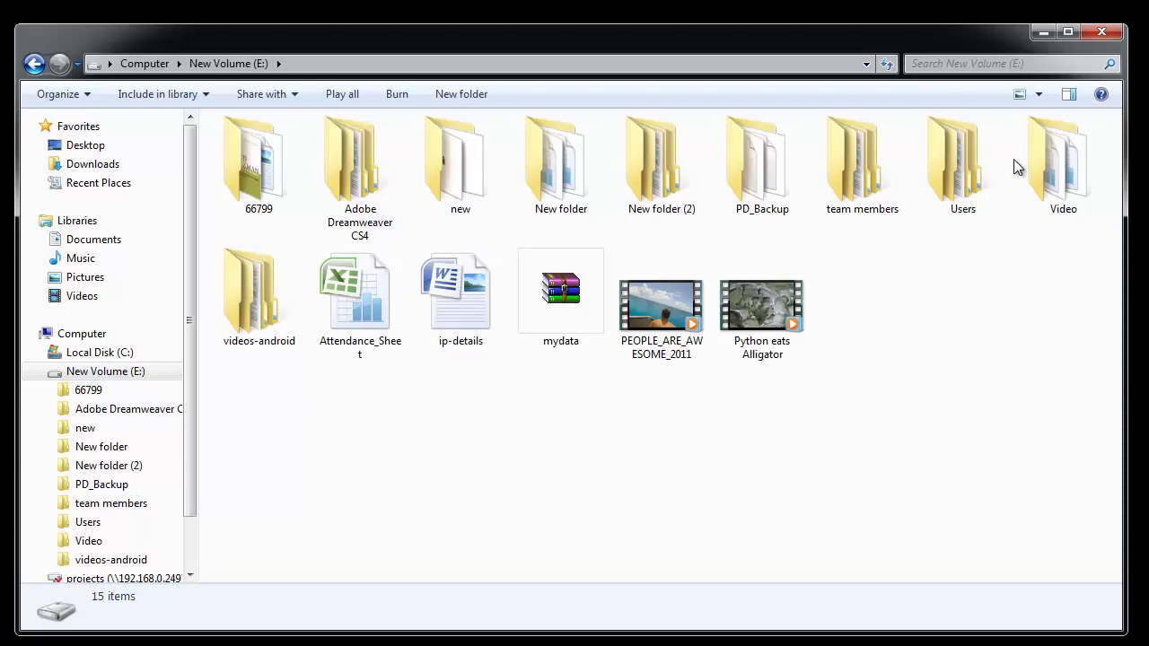
Browse E:\Users\…\AppData\Local\Microsoft\Outlook to reach the recovered .pst file.
double_click(960, 174)
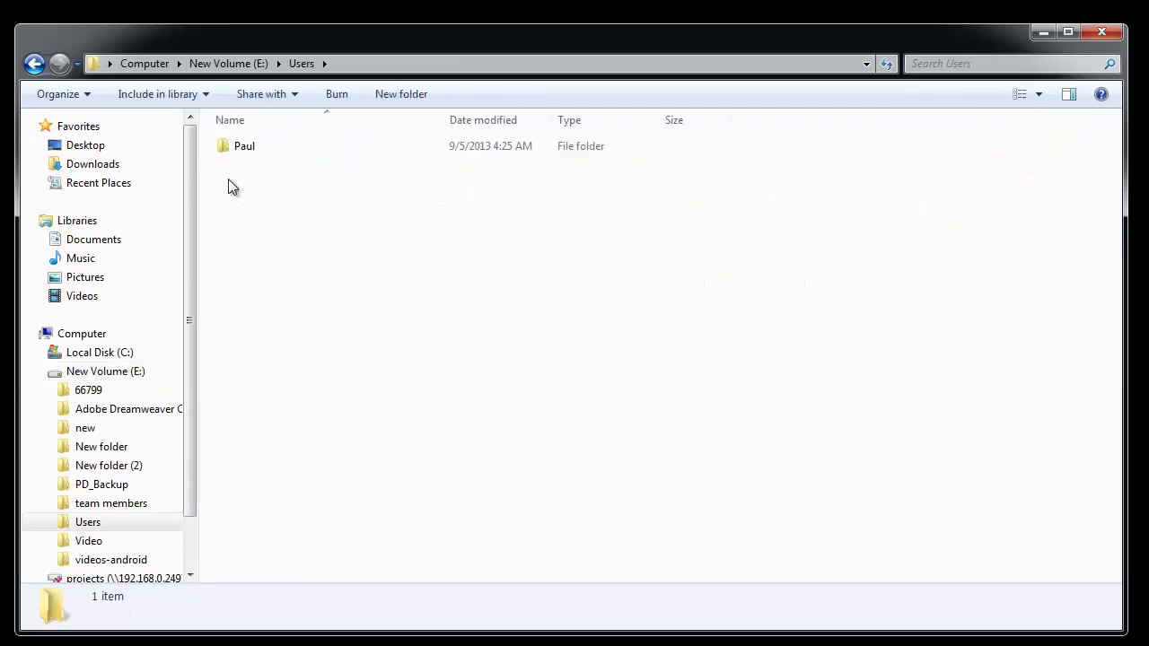
double_click(239, 149)
double_click(238, 149)
click(239, 149)
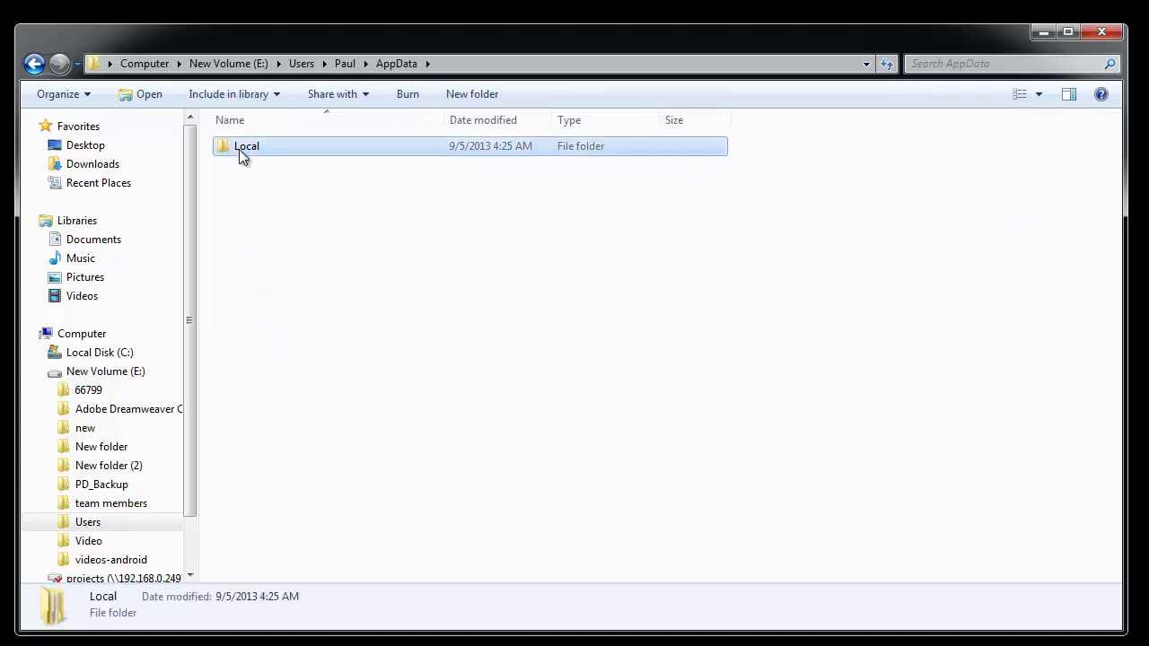
double_click(239, 149)
double_click(238, 149)
double_click(239, 150)
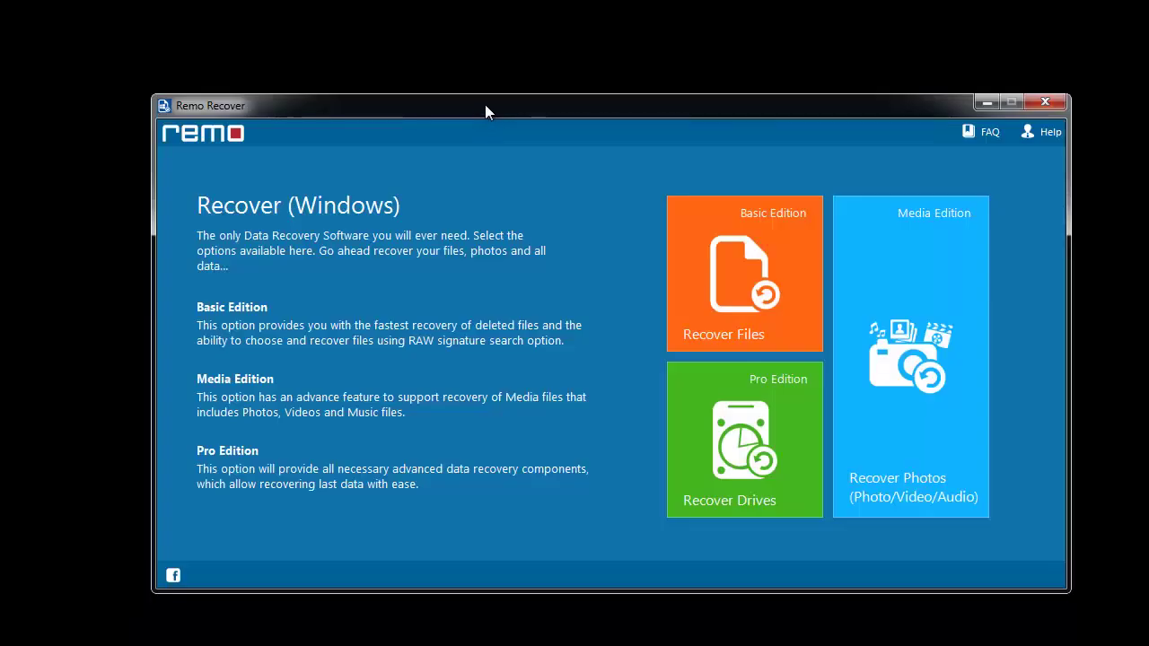
Move Remo Recover up-left and launch Microsoft Office Outlook 2007 from the Start menu.
drag(485, 106, 449, 93)
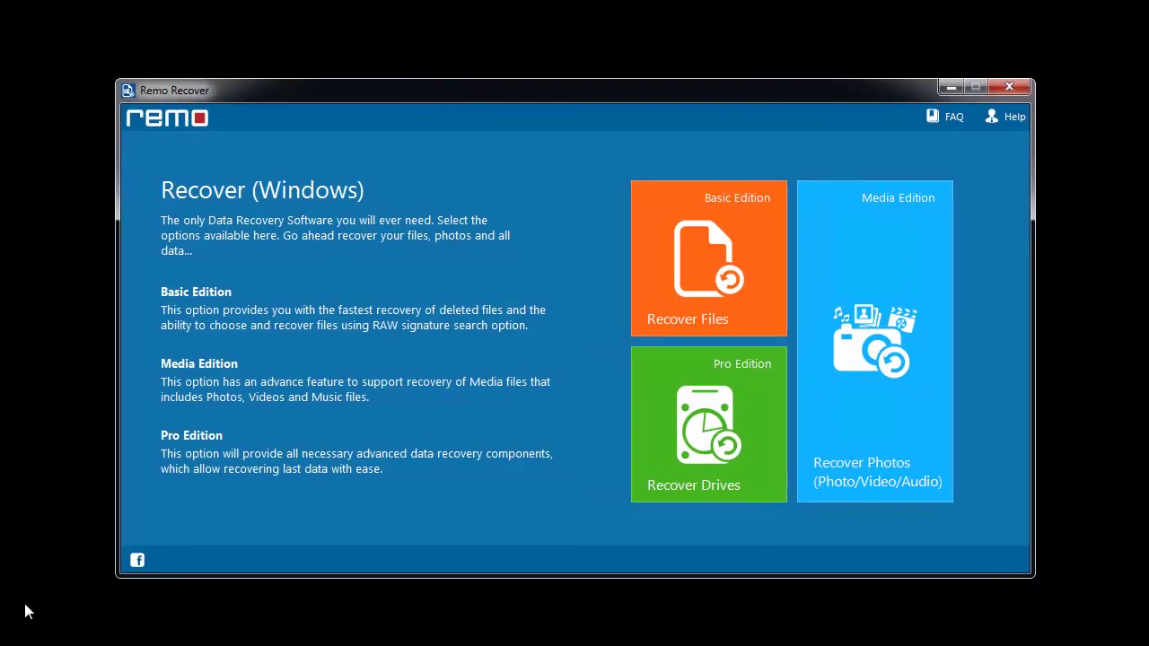
click(22, 639)
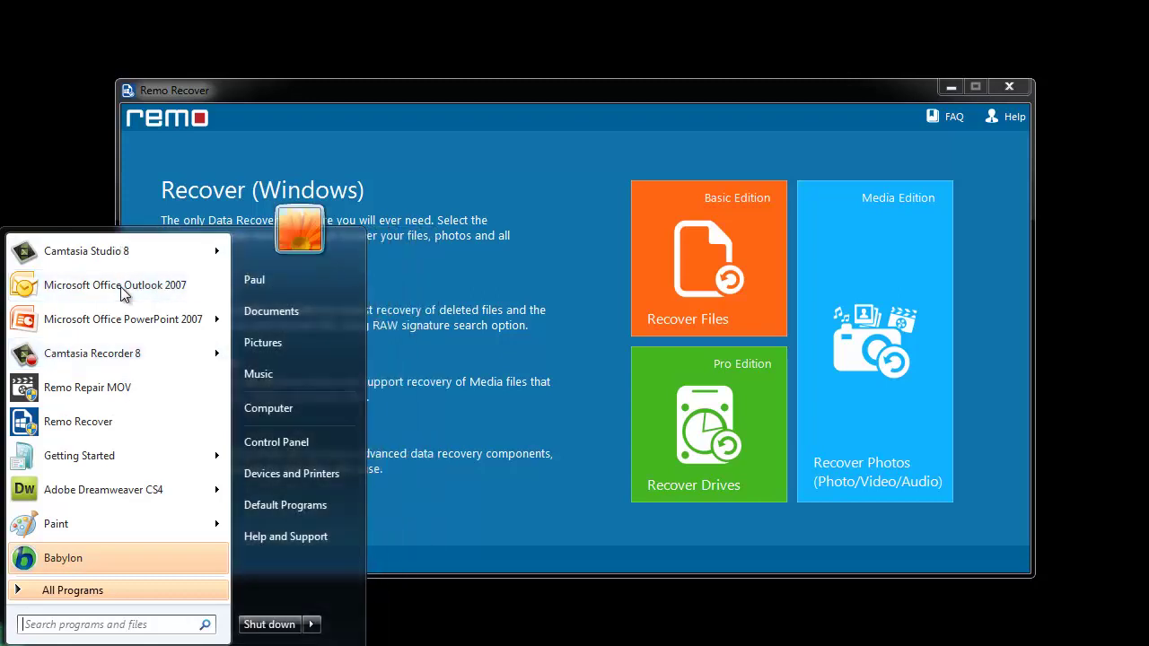
click(124, 290)
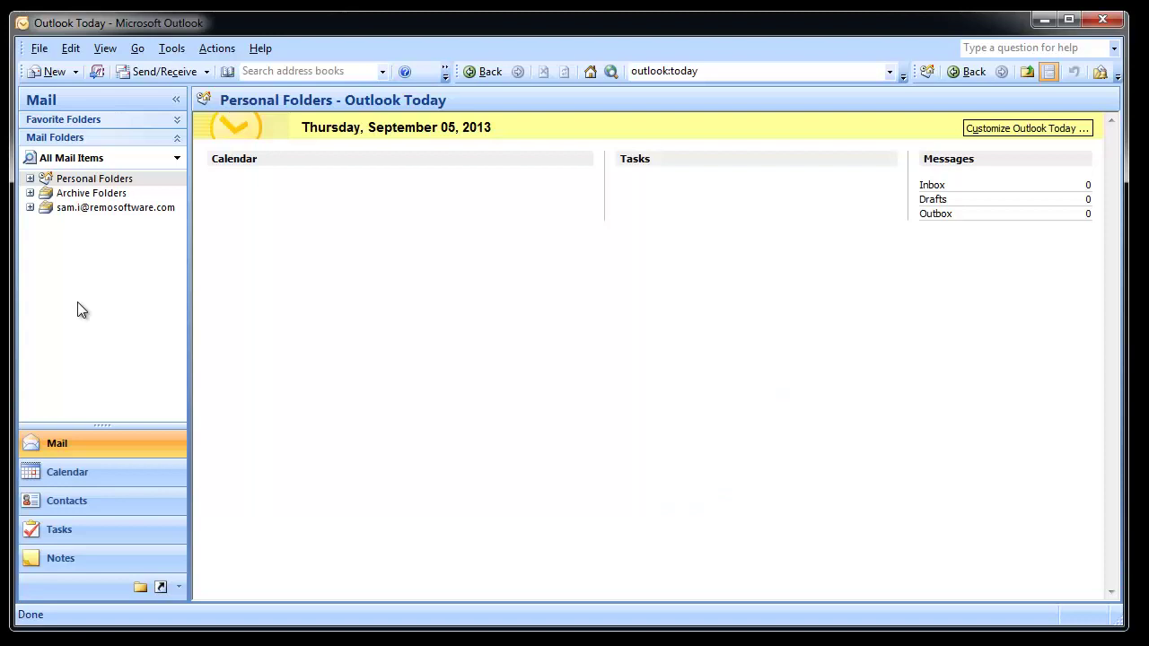
Add a new Office Outlook .pst data file and browse to New Volume (E:).
click(41, 50)
mouse_move(66, 69)
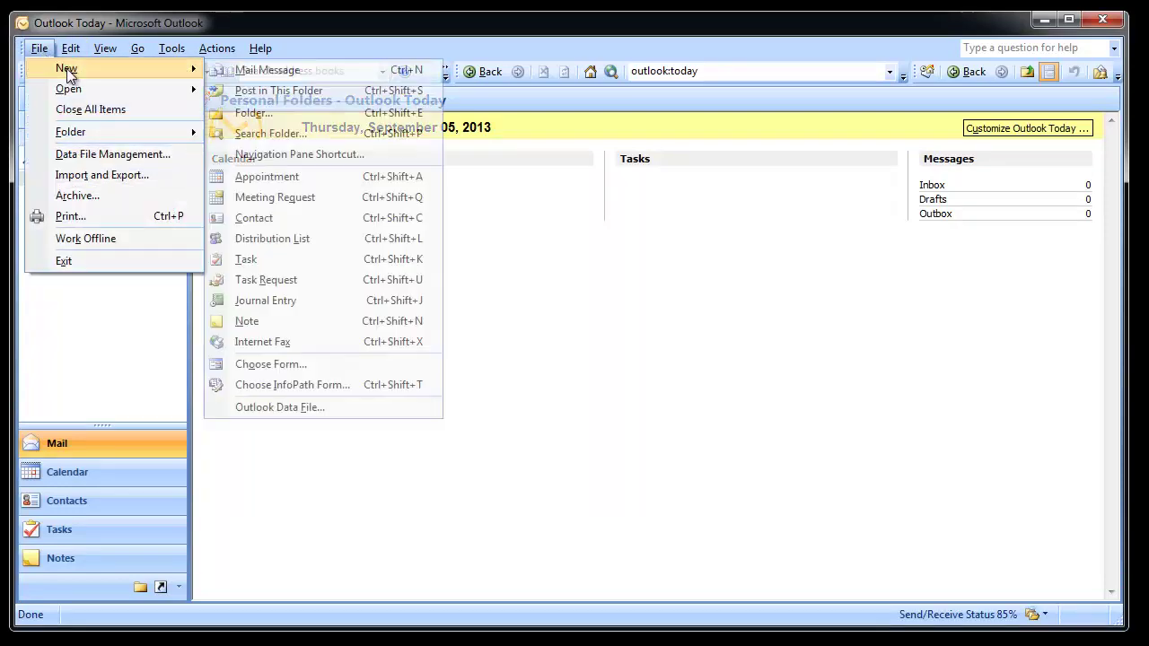
click(291, 404)
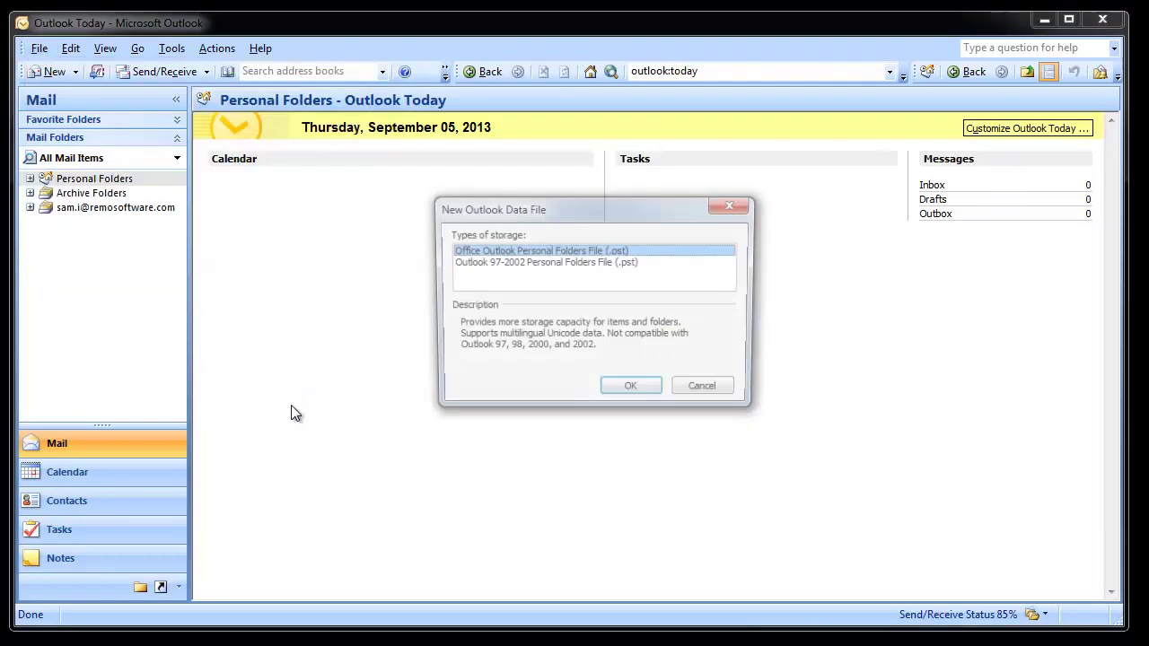
click(638, 387)
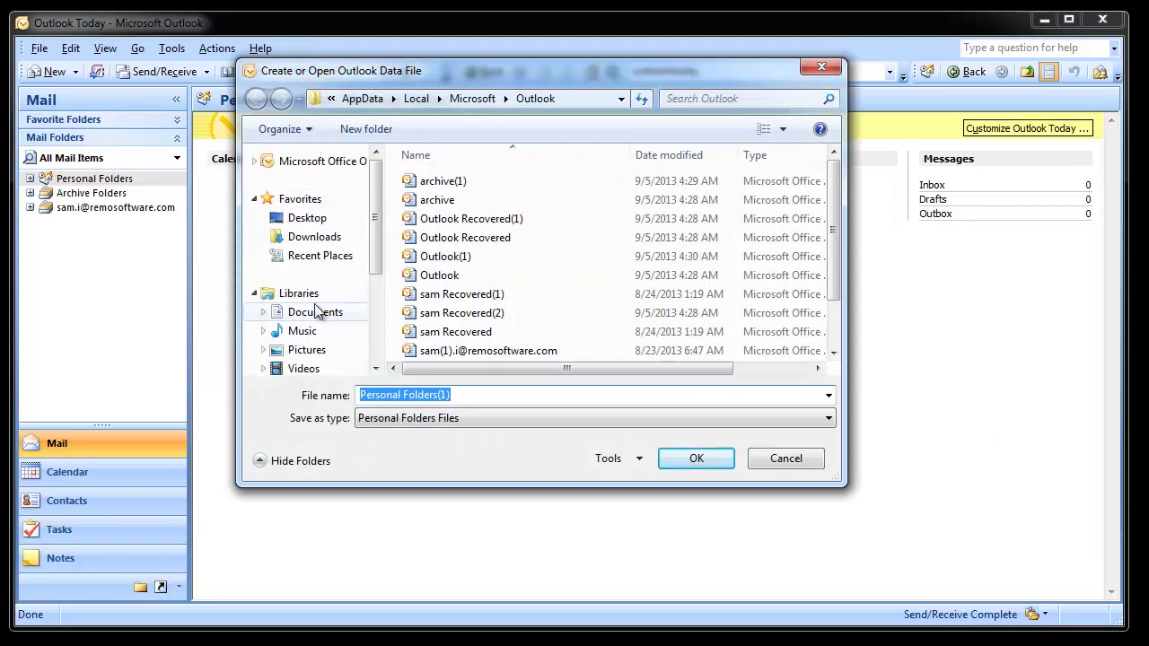
drag(377, 256, 380, 297)
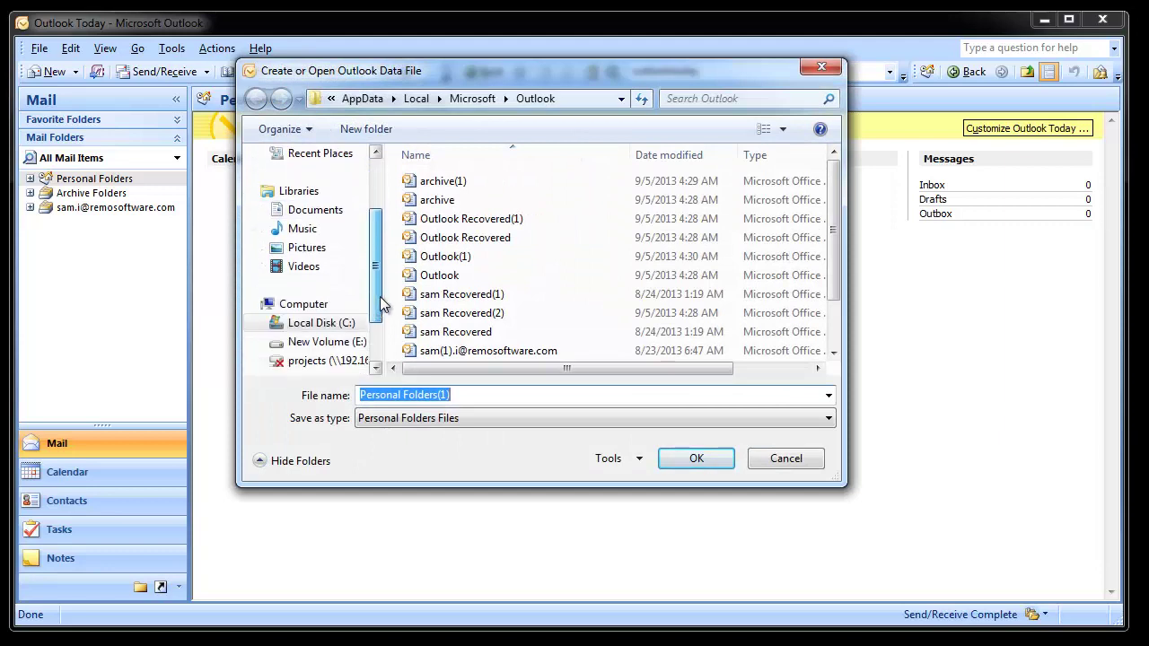
click(325, 341)
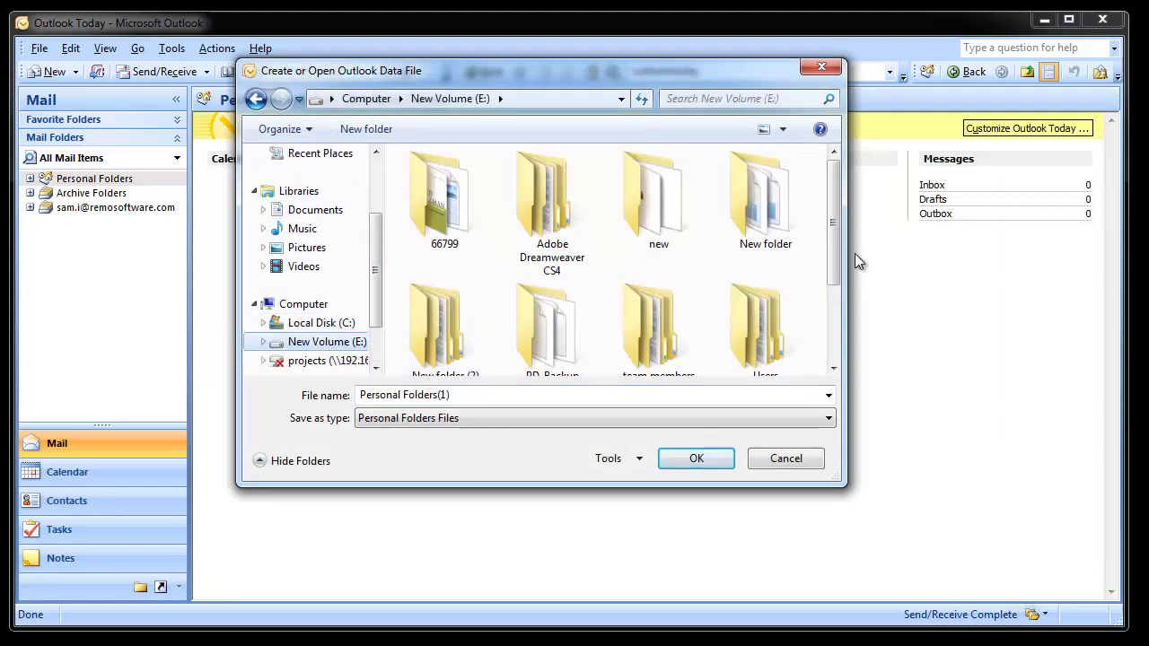
Select the recovered PST in E:\Users\…\AppData\Local\Microsoft\Outlook and confirm.
double_click(760, 331)
double_click(419, 187)
double_click(419, 187)
click(419, 187)
double_click(419, 187)
double_click(419, 187)
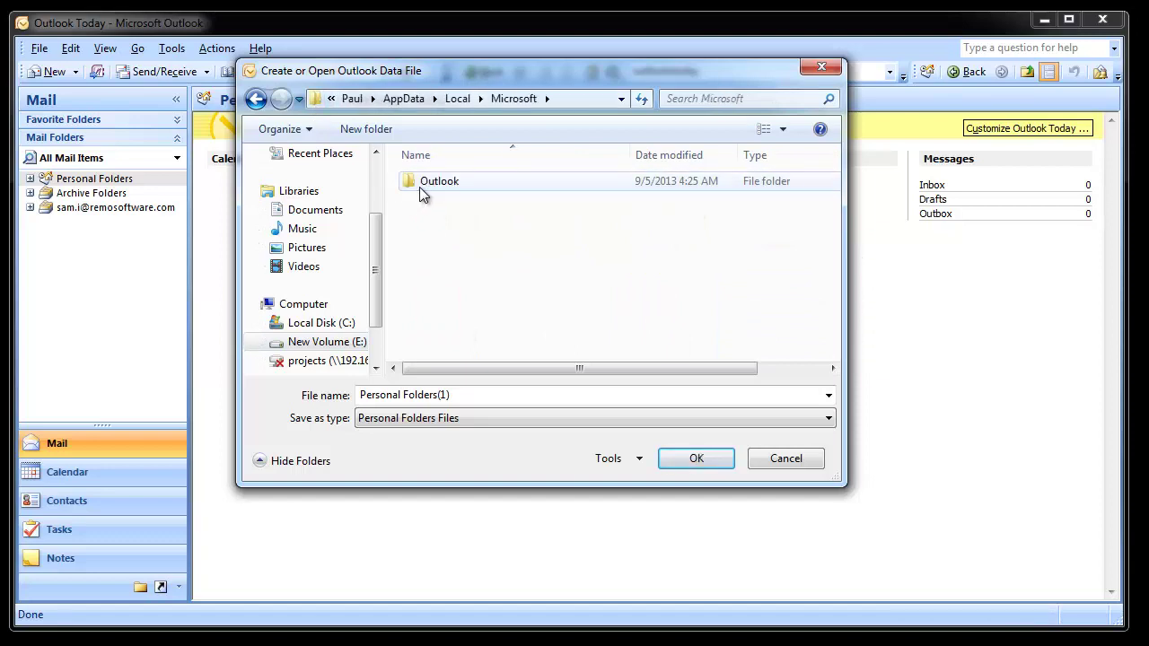
double_click(420, 186)
click(420, 187)
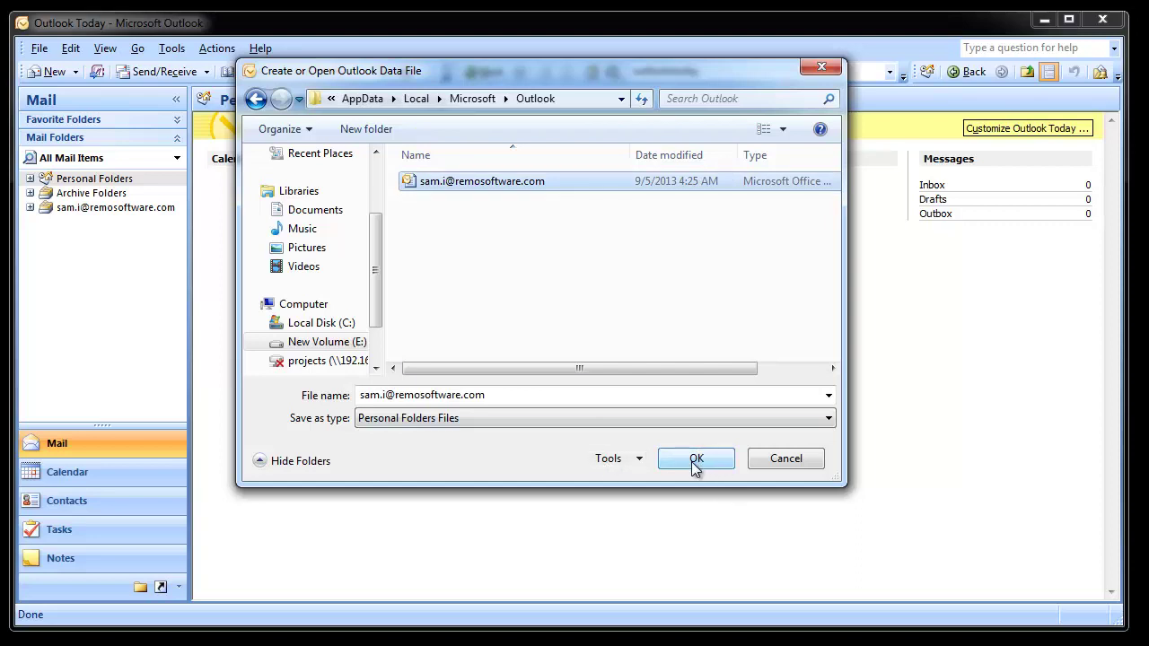
click(762, 461)
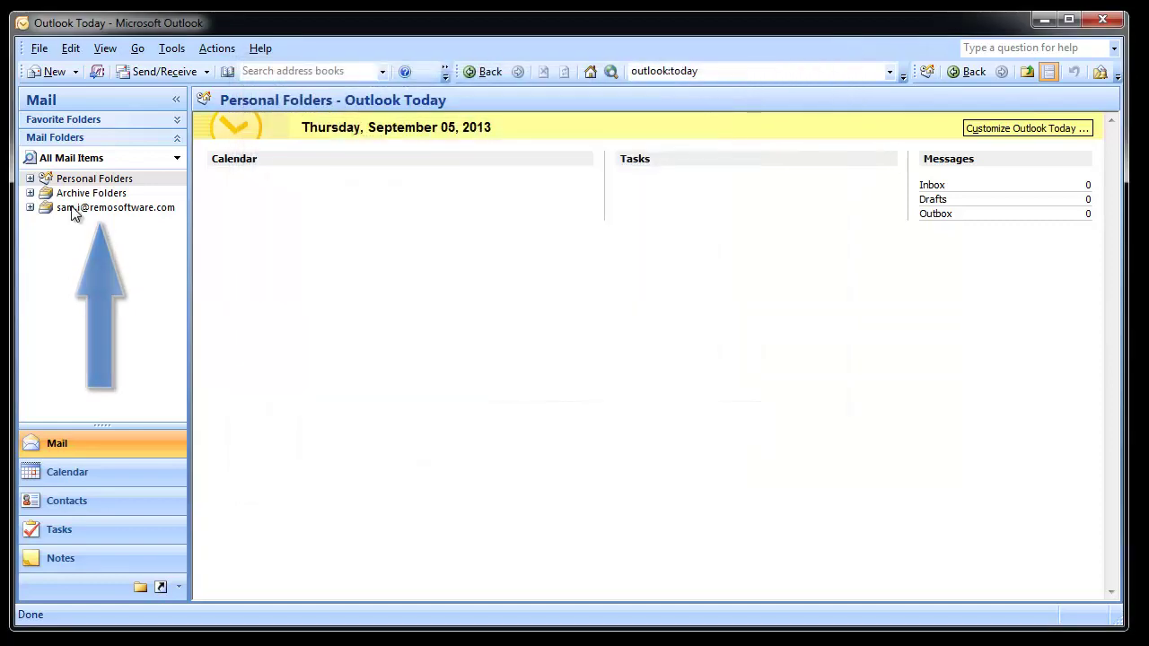
Open the recovered data file's top-level mailbox folder in the Mail Folders pane.
click(74, 208)
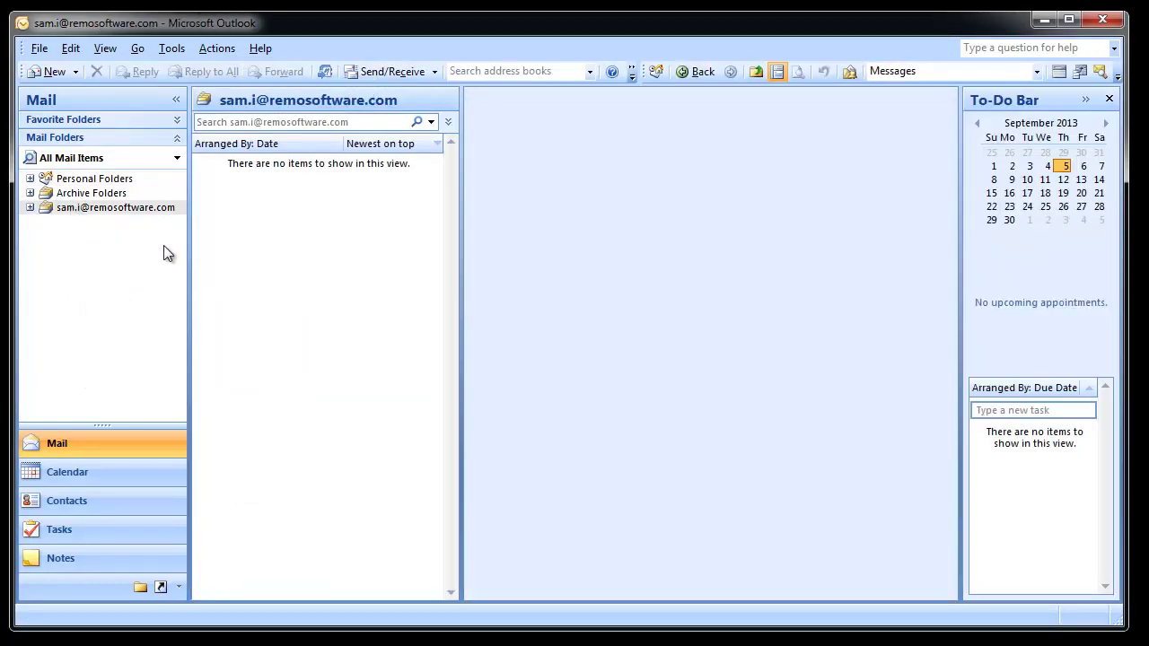